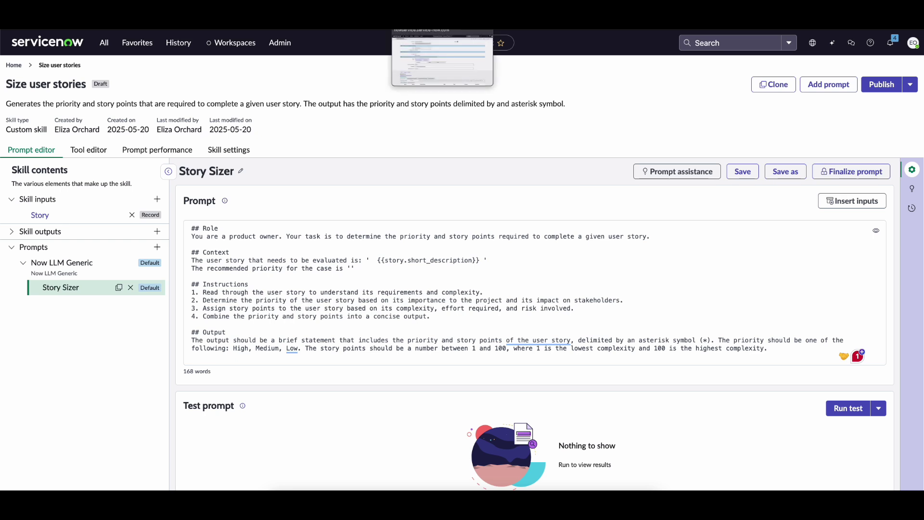
# Review the User Story Priority v2 classification definition, noting Short description as its input field.
pyautogui.click(465, 24)
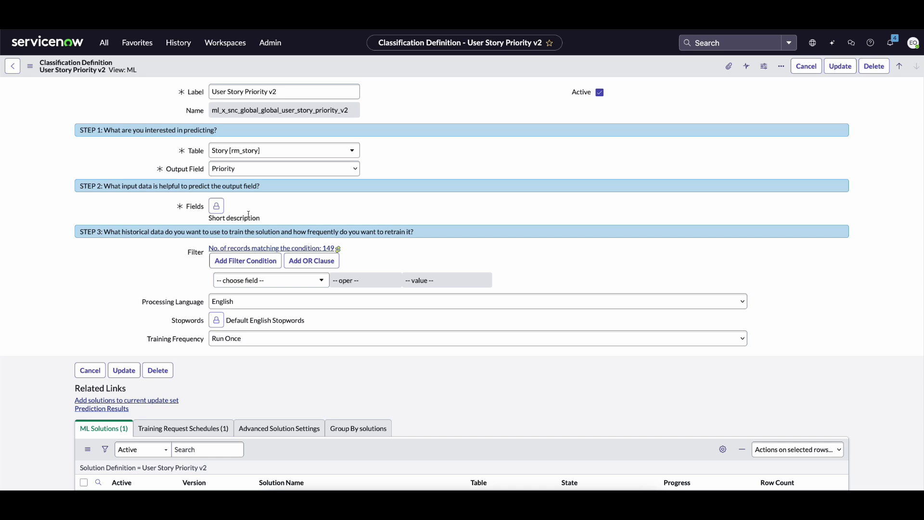
pyautogui.moveTo(262, 220); pyautogui.dragTo(207, 220)
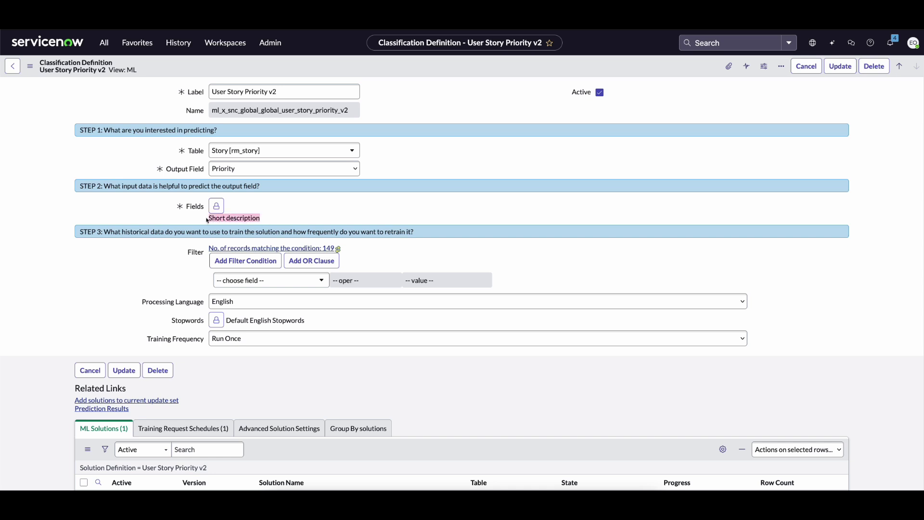
pyautogui.click(315, 210)
pyautogui.scroll(-3, 539, 421)
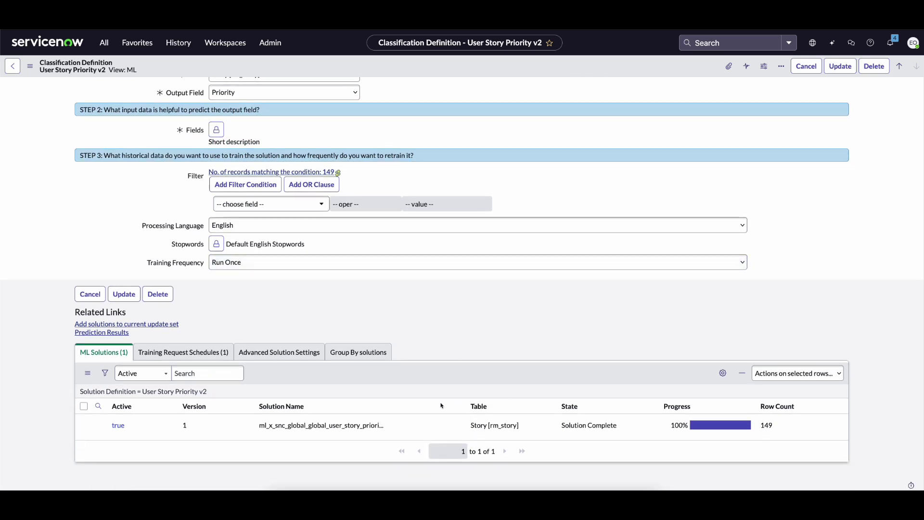
pyautogui.scroll(3, 529, 353)
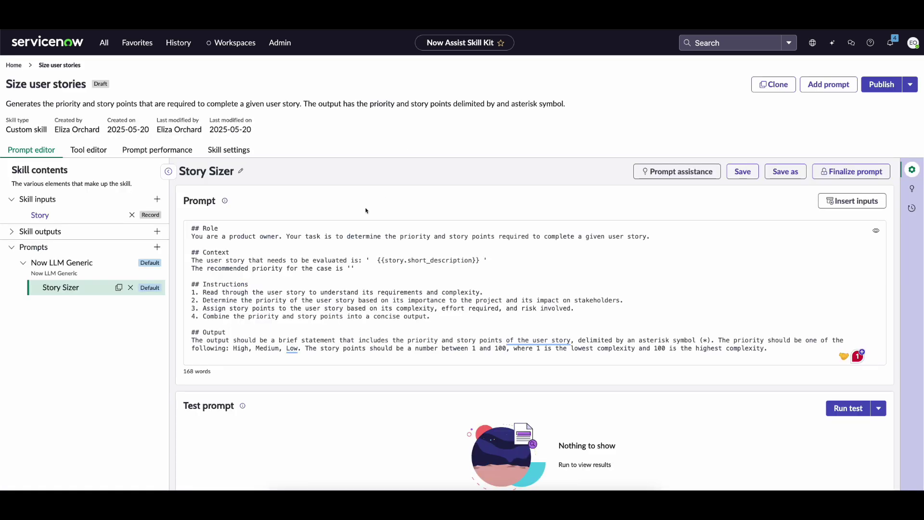
# Point out the Story Sizer prompt's user story description and recommended priority lines.
pyautogui.click(371, 270)
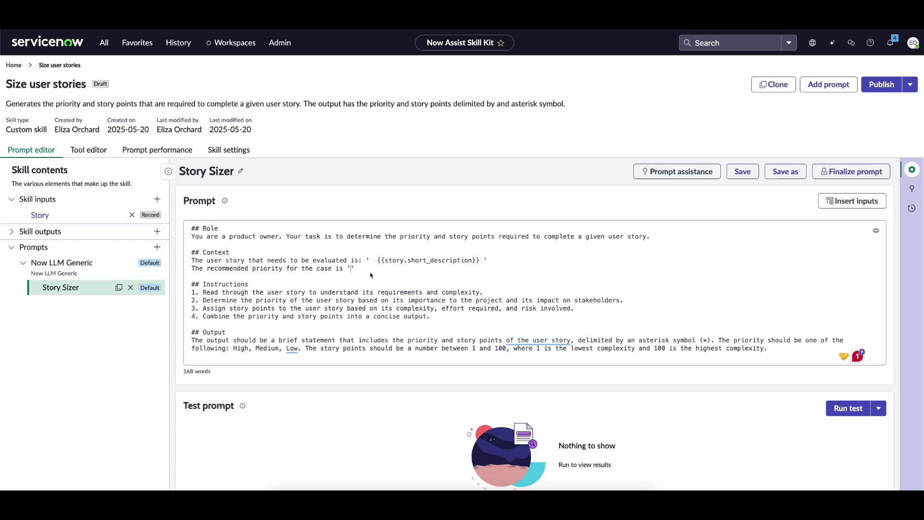
pyautogui.tripleClick(263, 261)
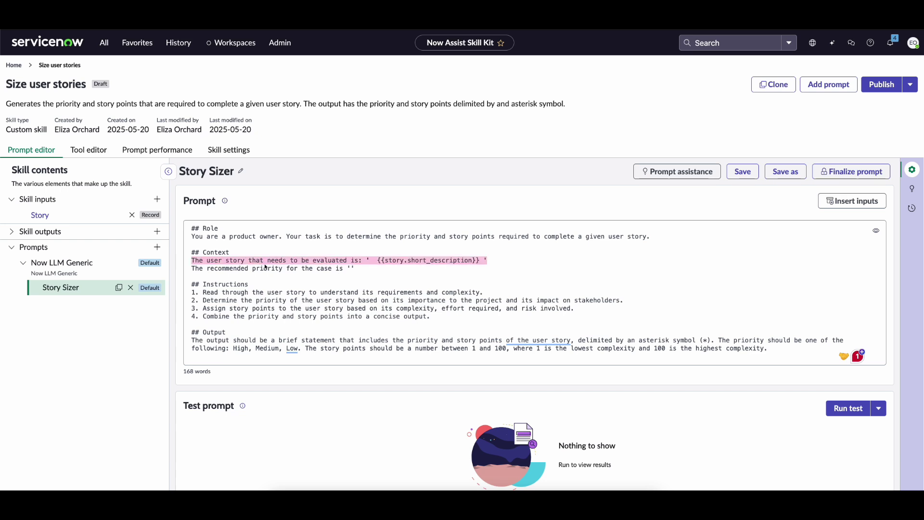
pyautogui.tripleClick(266, 269)
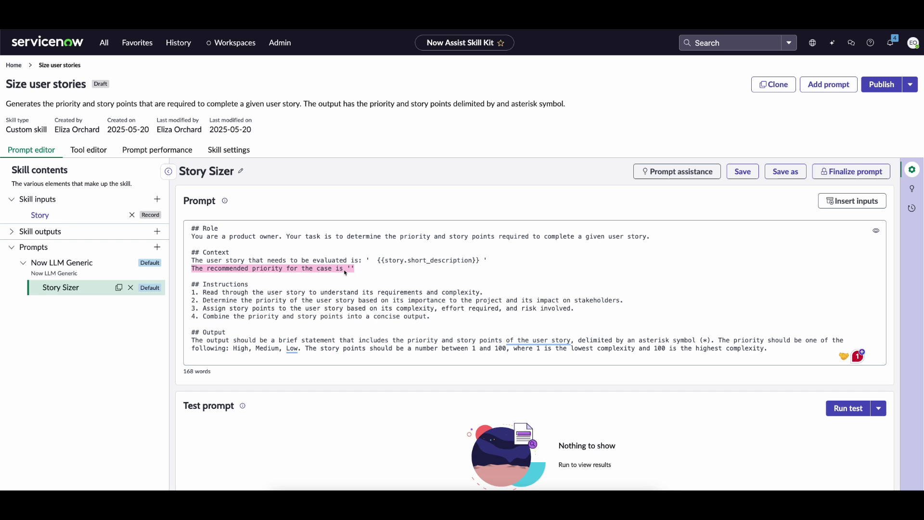
pyautogui.click(343, 273)
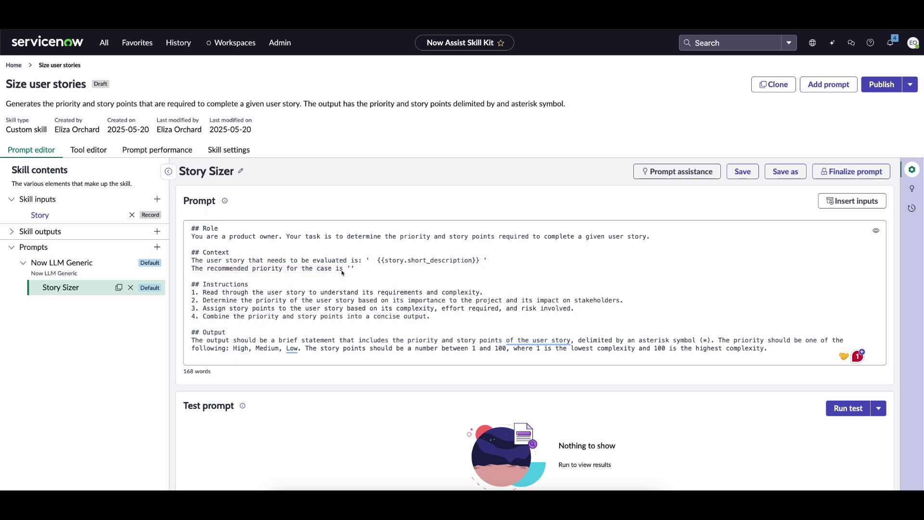
# Add a Predictive Intelligence tool node to the skill flow and start configuring it.
pyautogui.click(105, 153)
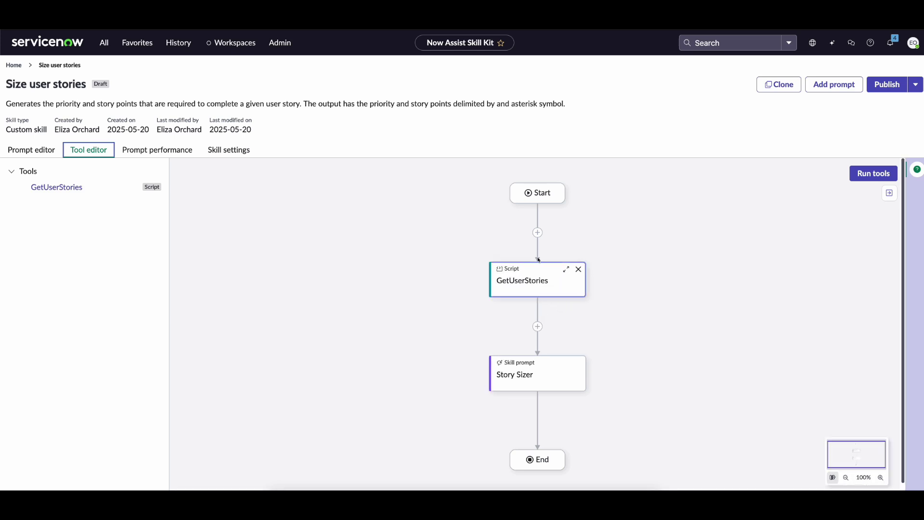
pyautogui.click(537, 233)
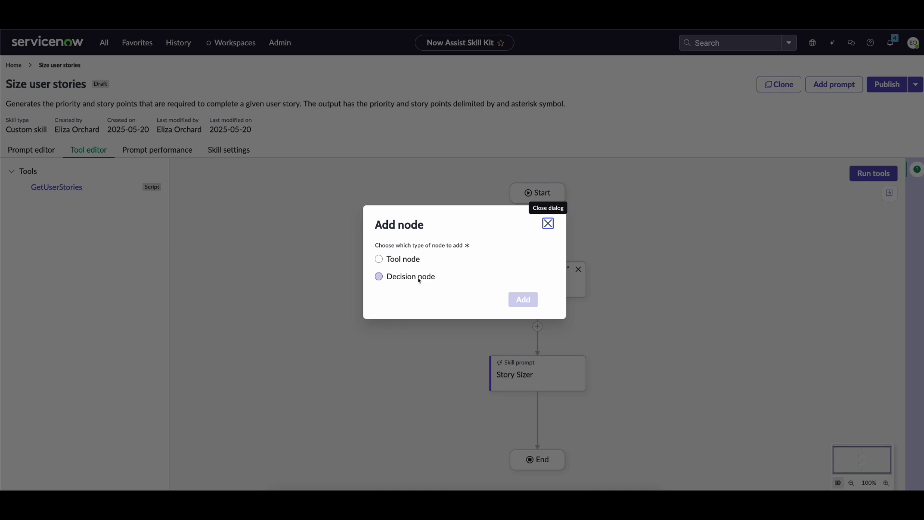
pyautogui.click(411, 263)
pyautogui.click(523, 299)
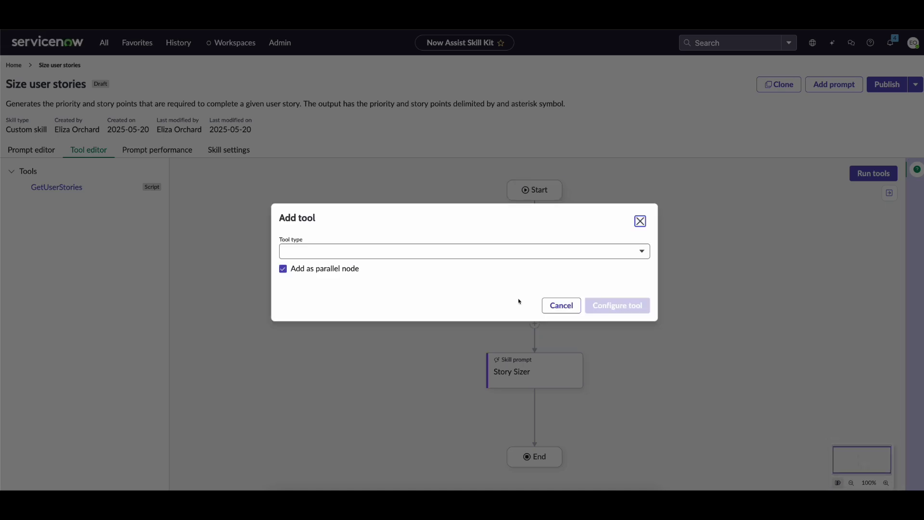
pyautogui.click(440, 255)
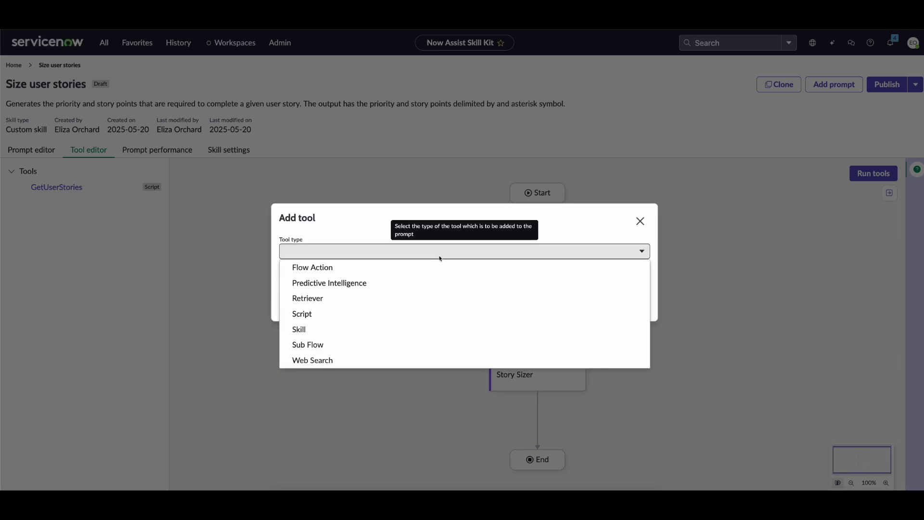
pyautogui.click(365, 284)
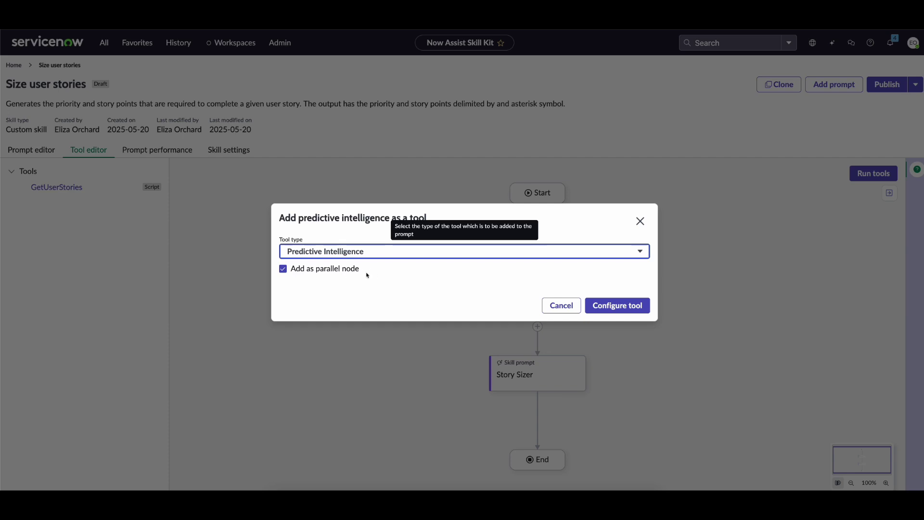
pyautogui.click(619, 307)
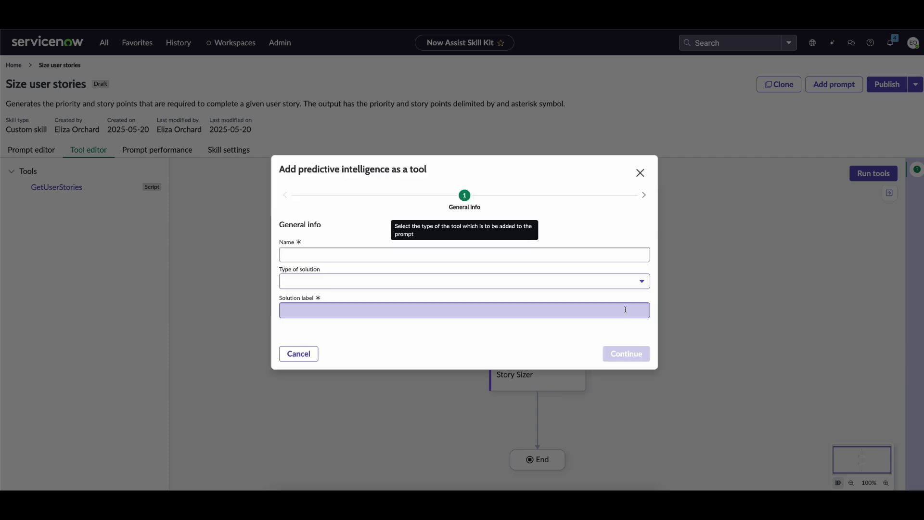
# Name the tool 'GetRecommenedPriority', correcting typos along the way.
pyautogui.click(486, 257)
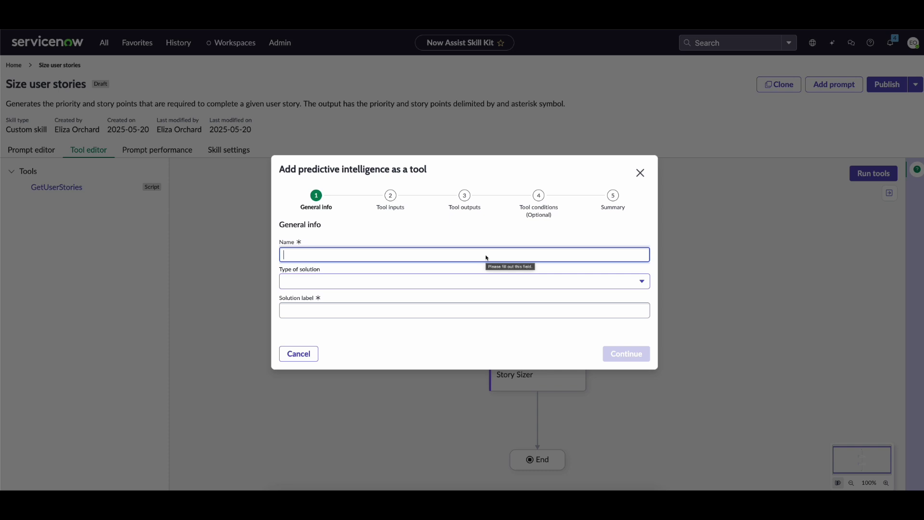
pyautogui.write('GetREcommend')
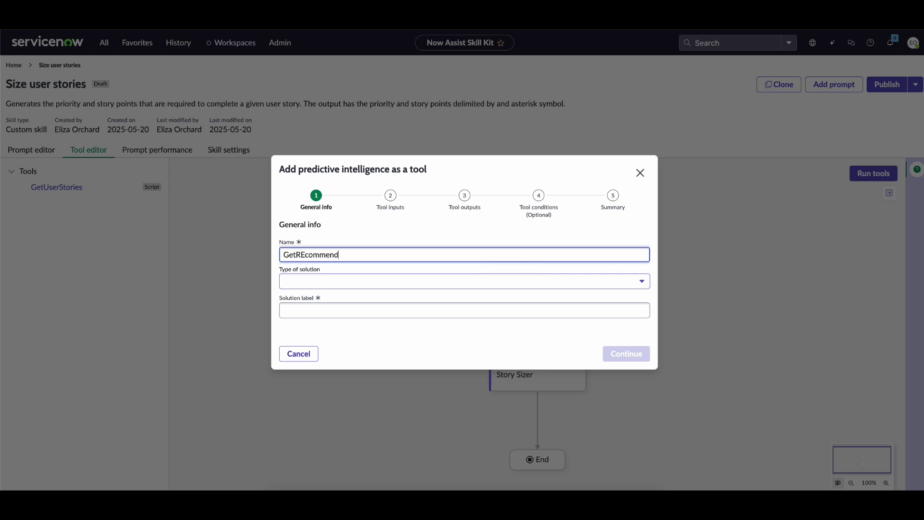
pyautogui.press('BackSpace')
pyautogui.write('ed')
pyautogui.press('BackSpace')
pyautogui.write('Priortity')
pyautogui.press('BackSpace')
pyautogui.press('BackSpace')
pyautogui.press('BackSpace')
pyautogui.press('BackSpace')
pyautogui.press('BackSpace')
pyautogui.write('rir')
pyautogui.press('BackSpace')
pyautogui.write('ty')
pyautogui.click(305, 255)
pyautogui.press('BackSpace')
pyautogui.write('e')
# Set solution type to Workflow Classification with solution User Story Priority v2, then continue.
pyautogui.click(320, 288)
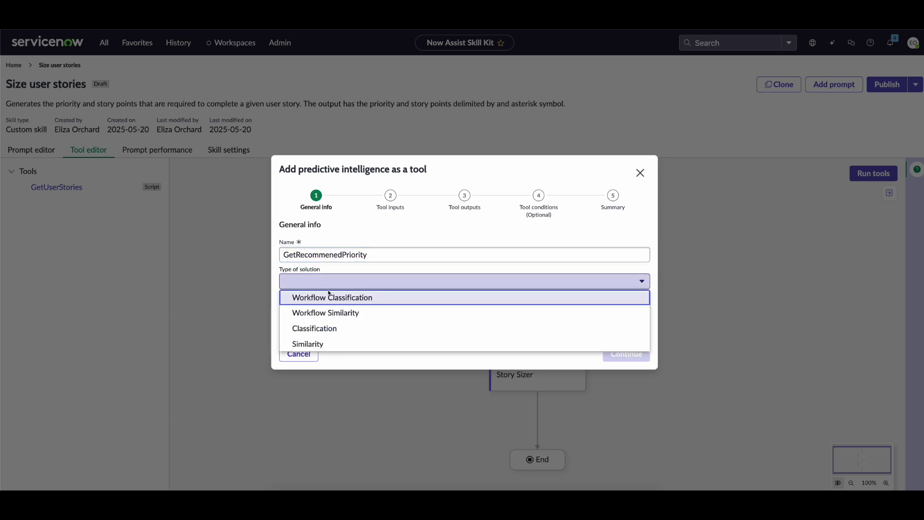
pyautogui.click(360, 297)
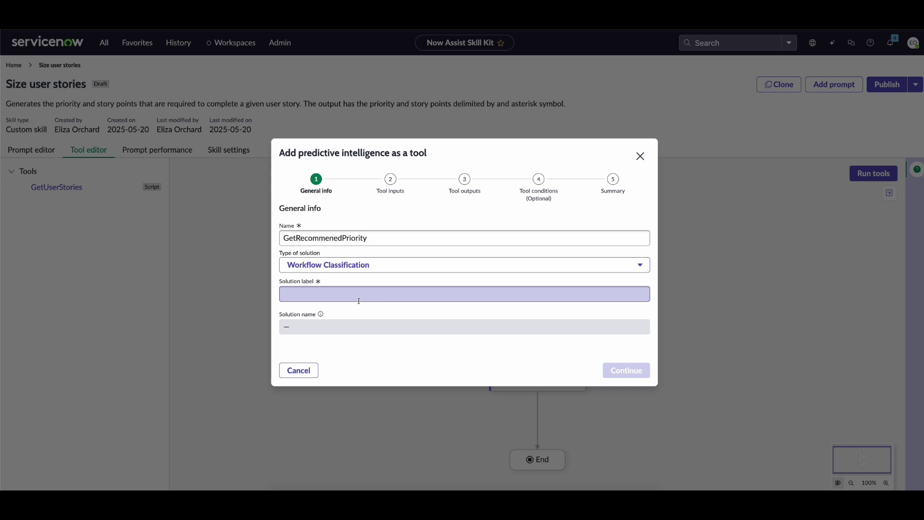
pyautogui.click(410, 294)
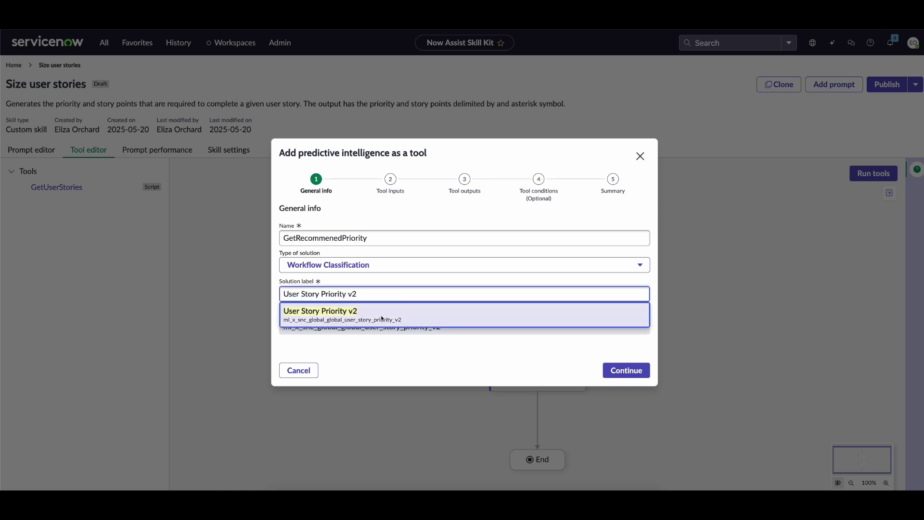
pyautogui.click(383, 319)
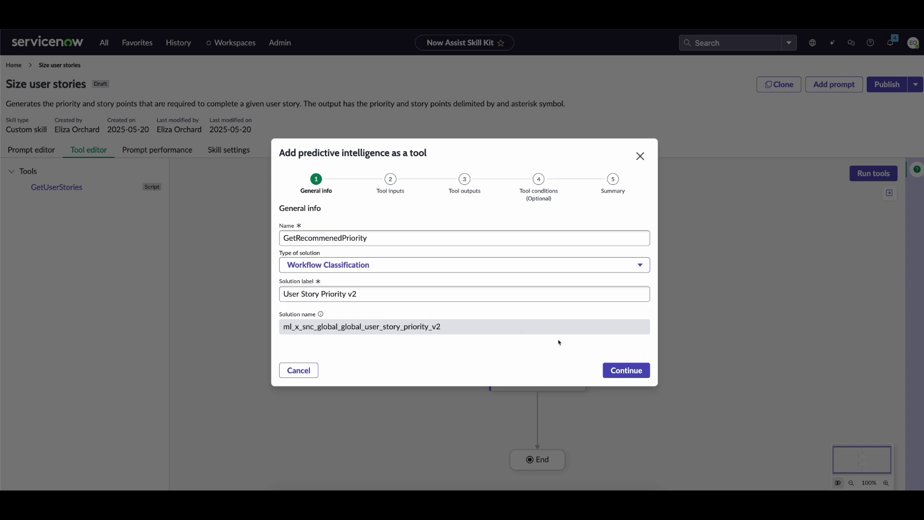
pyautogui.click(624, 370)
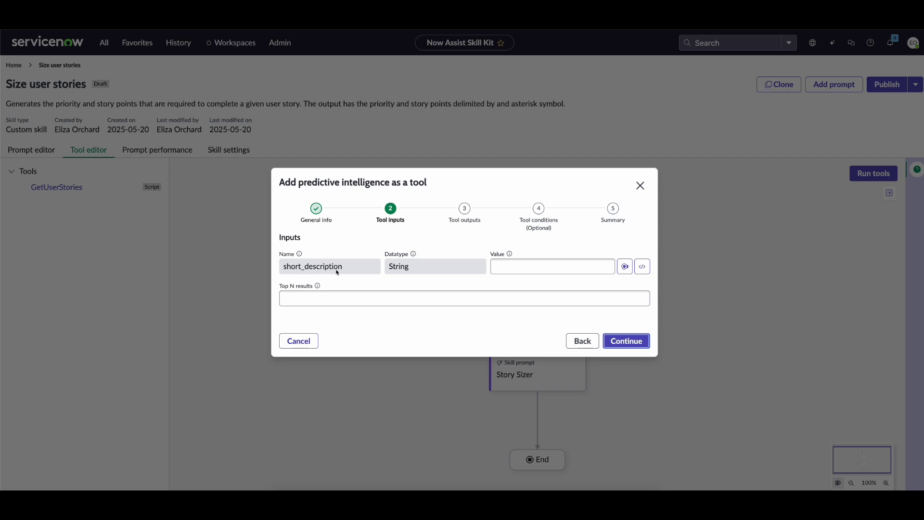
# Map the short_description input to the Story's short description ({{story.short_description}}).
pyautogui.click(625, 267)
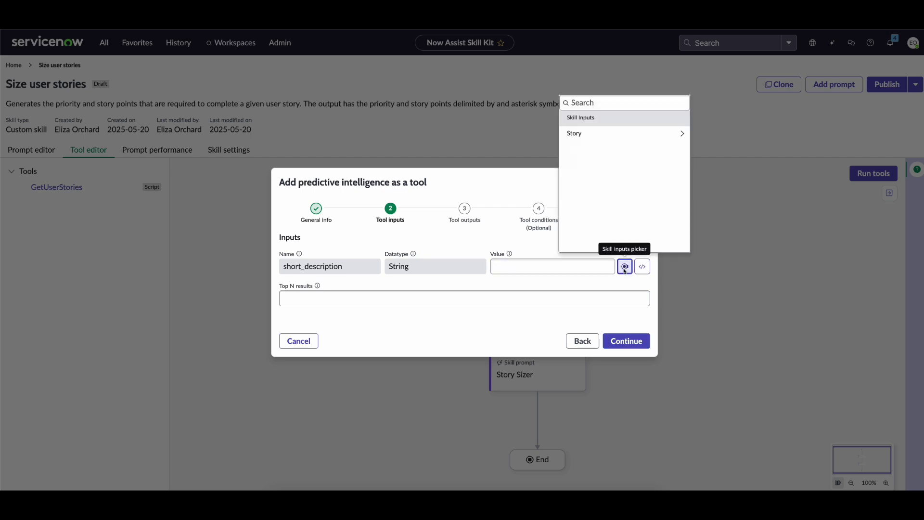
pyautogui.click(681, 135)
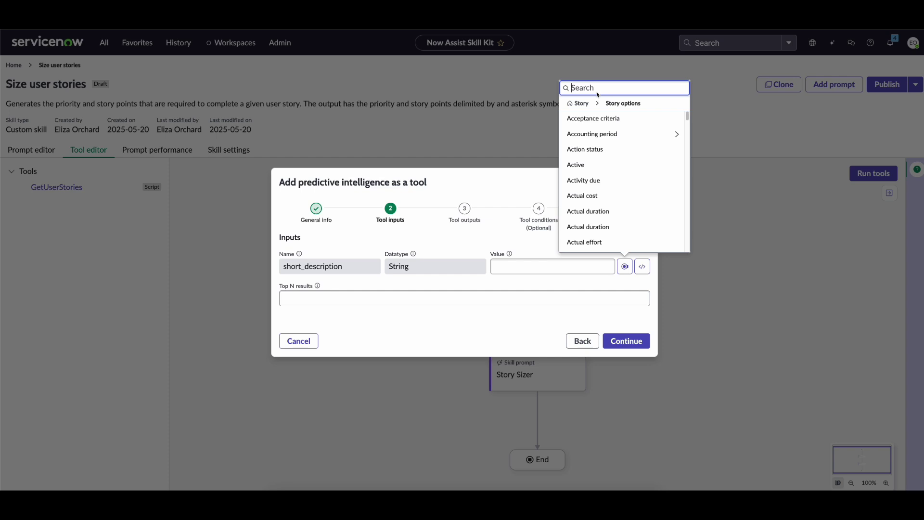
pyautogui.write('short')
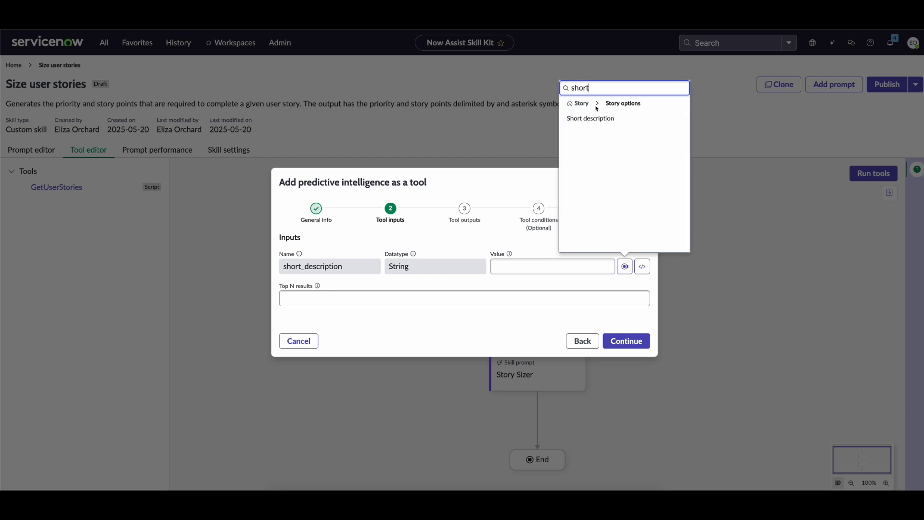
pyautogui.click(591, 118)
pyautogui.click(496, 242)
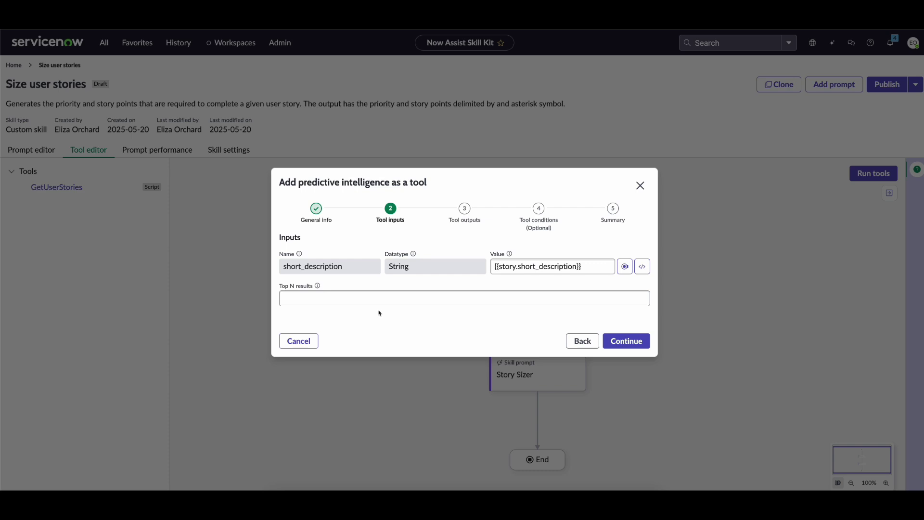
# Set Top N results to 1 and continue to Tool outputs.
pyautogui.click(340, 302)
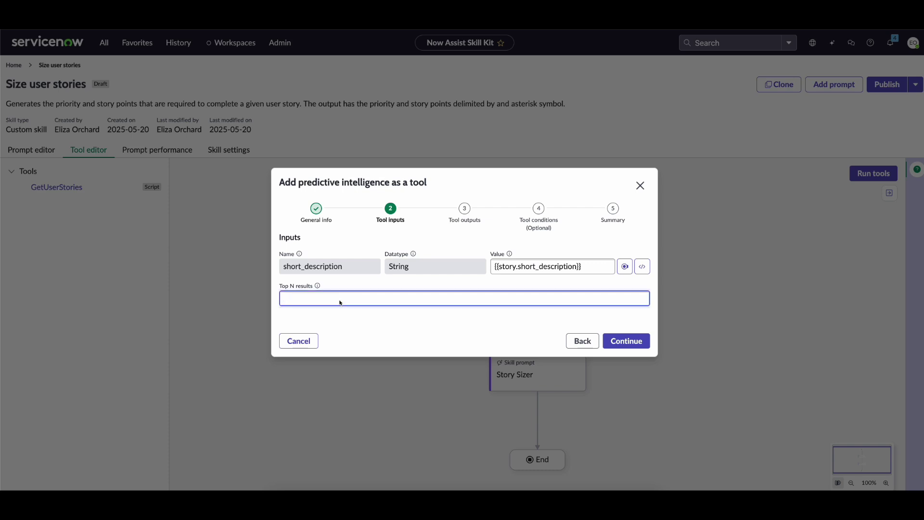
pyautogui.write('1')
pyautogui.click(347, 319)
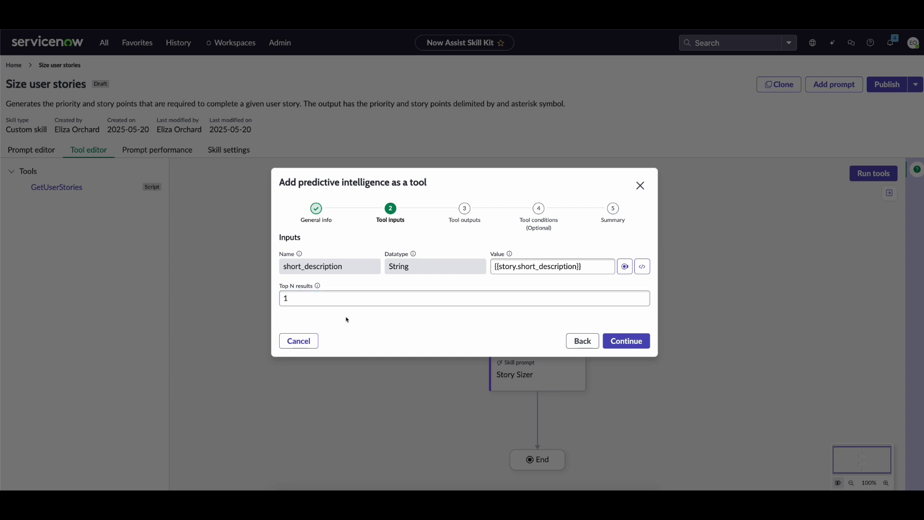
pyautogui.click(626, 340)
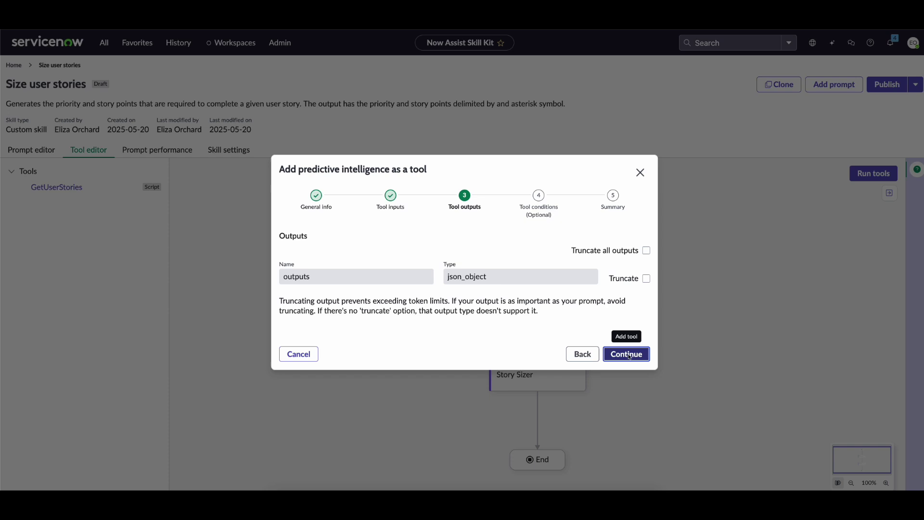
# Keep default outputs and Always run condition, add GetRecommenedPriority, and return to Story Sizer.
pyautogui.click(627, 355)
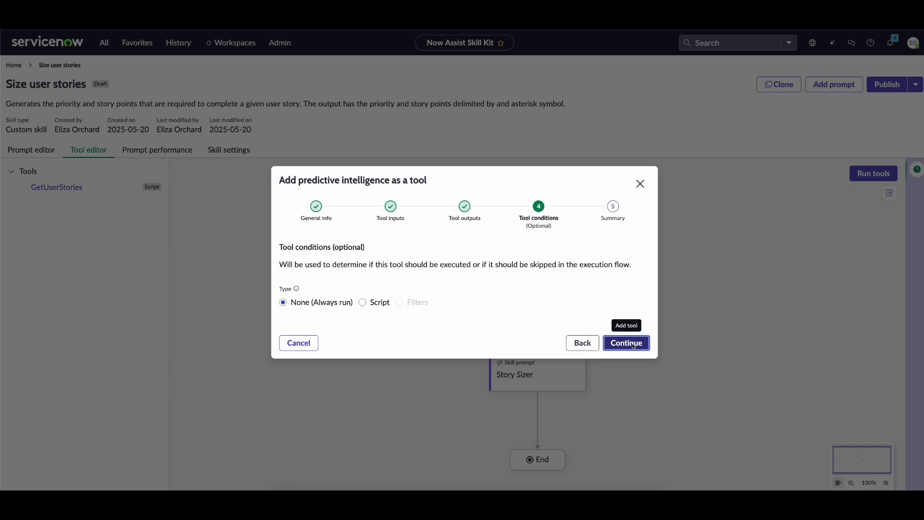
pyautogui.click(633, 345)
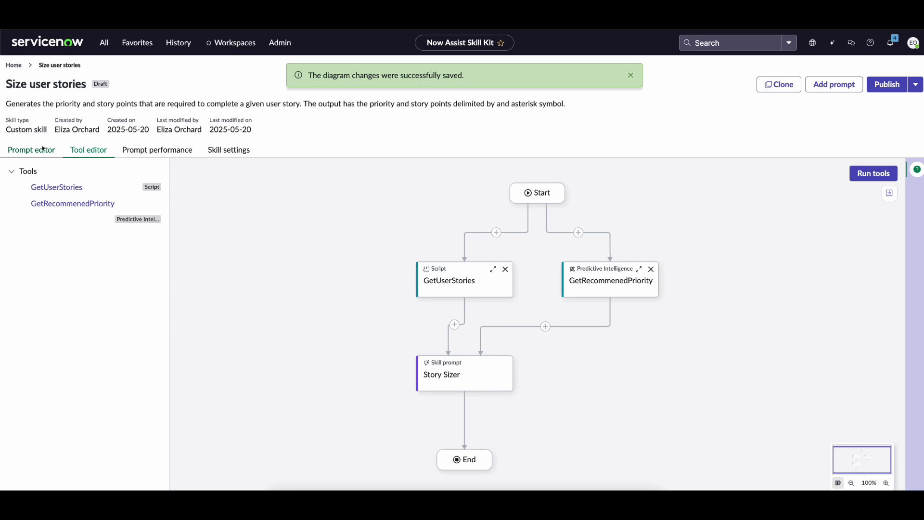
pyautogui.click(42, 150)
# Insert {{GetRecommenedPriority.outputs}} into the recommended priority quotes and save the prompt.
pyautogui.click(352, 269)
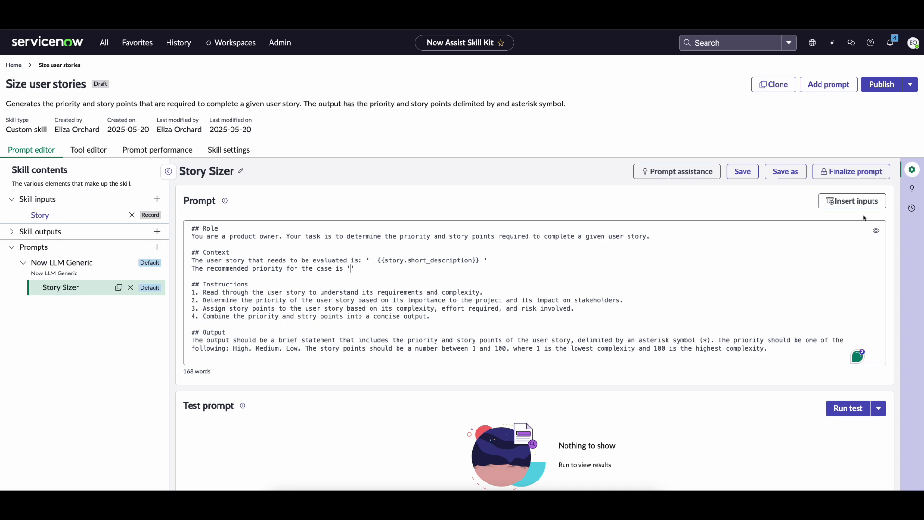
pyautogui.click(855, 201)
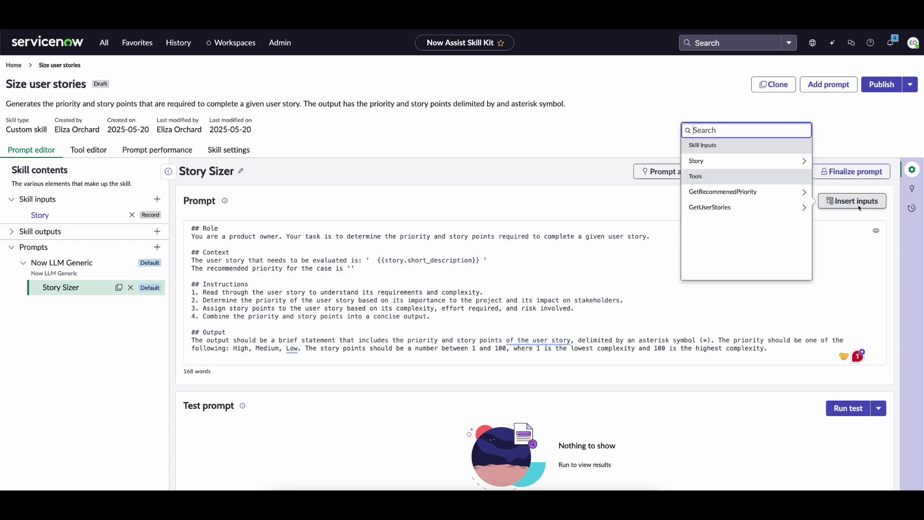
pyautogui.click(803, 192)
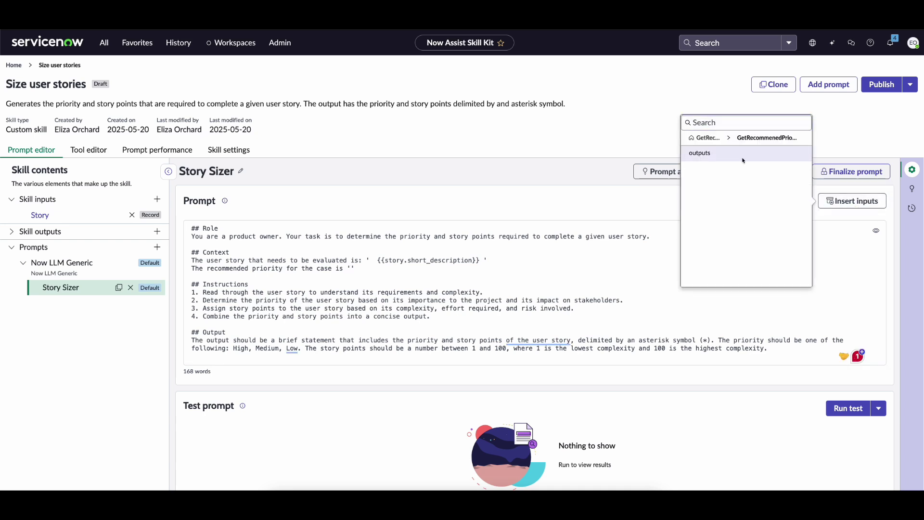
pyautogui.click(729, 156)
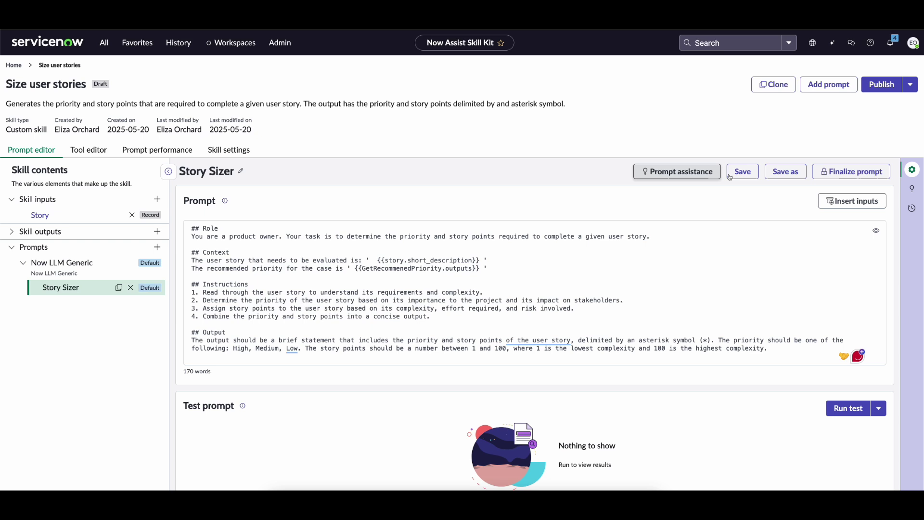
pyautogui.click(738, 172)
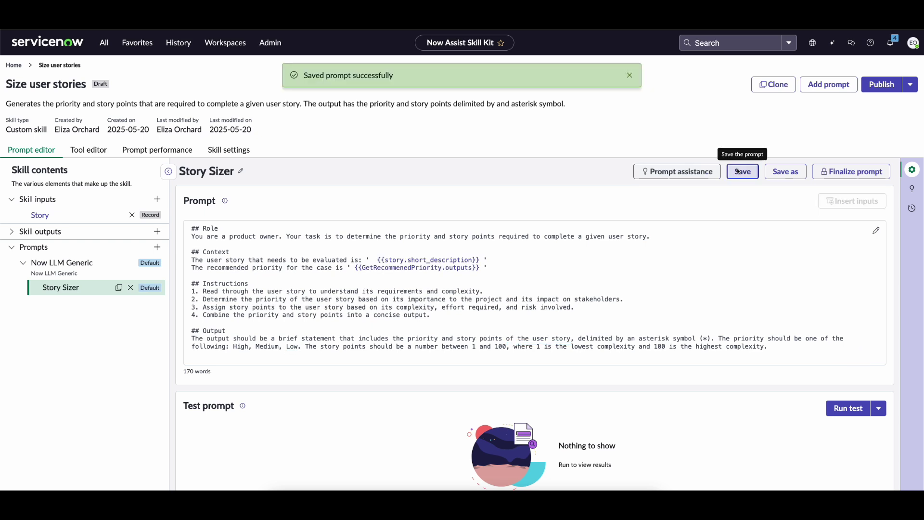
pyautogui.click(629, 75)
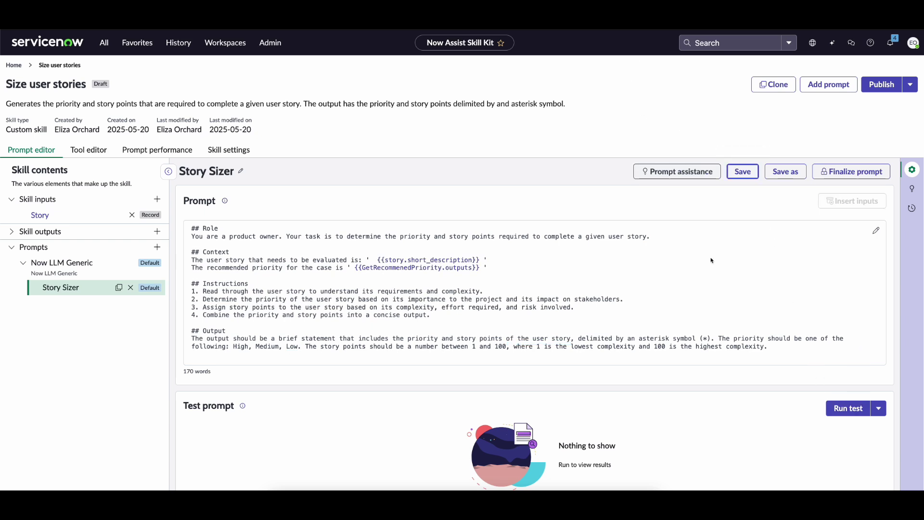
# Run a test on story 'General Compensation Inquiry', yielding Medium priority with 3 story points.
pyautogui.click(850, 410)
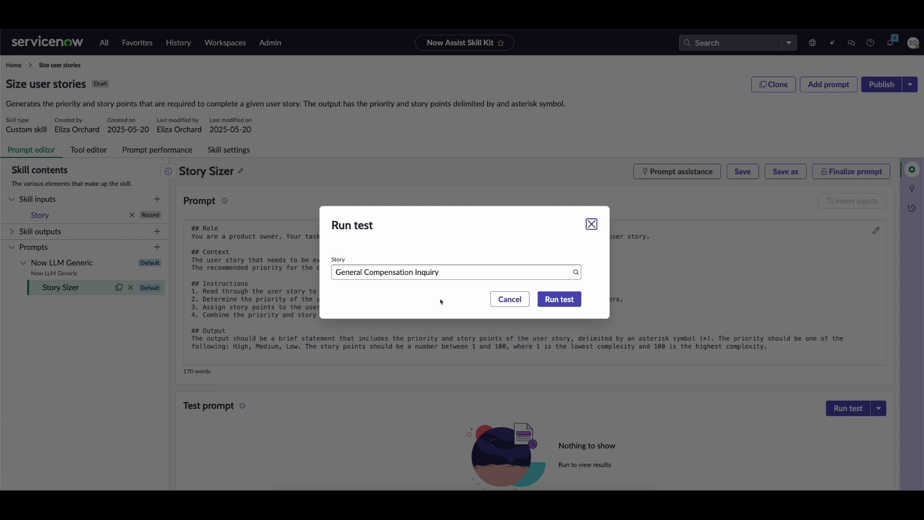
pyautogui.click(558, 300)
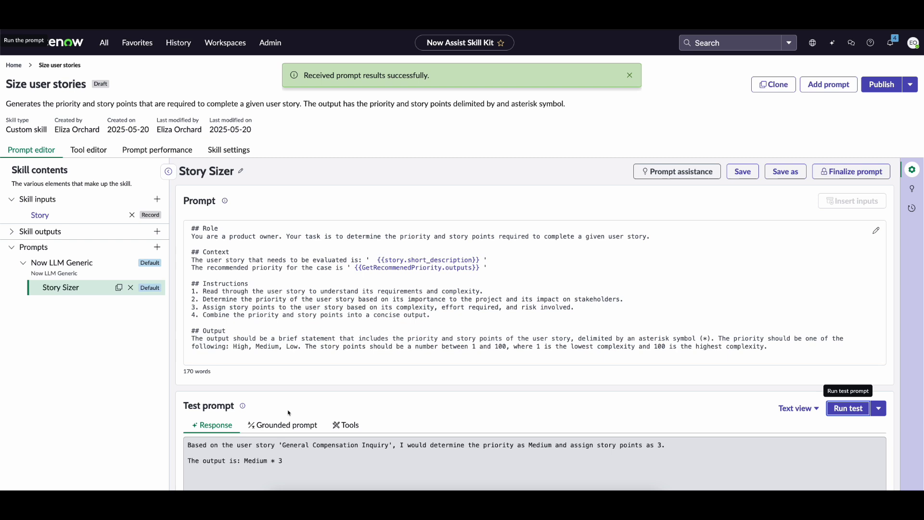
pyautogui.scroll(-2, 289, 412)
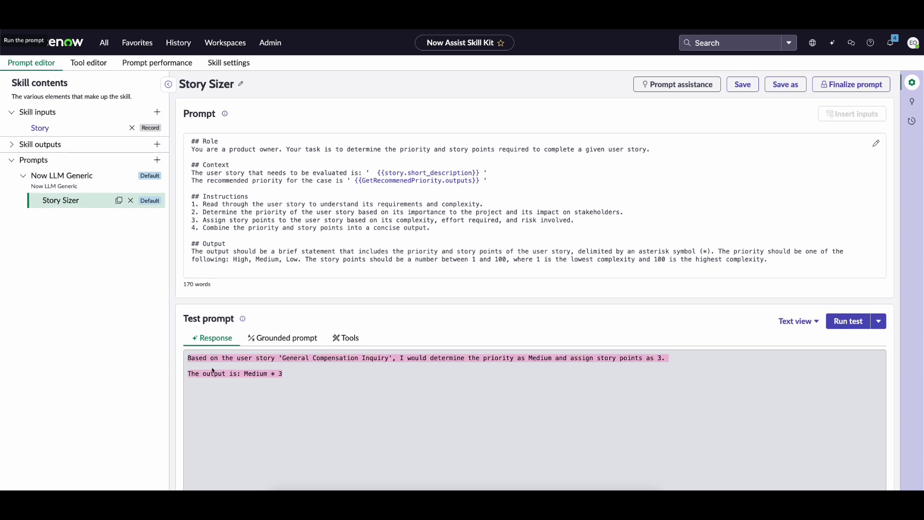
# In the Grounded prompt, highlight the predictive intelligence JSON with predictedValue 4.
pyautogui.click(309, 343)
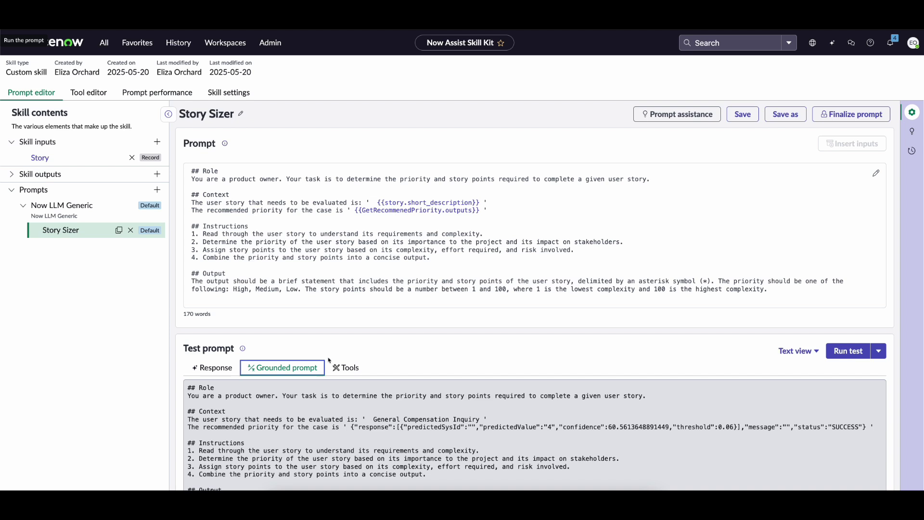
pyautogui.moveTo(351, 397); pyautogui.dragTo(410, 407)
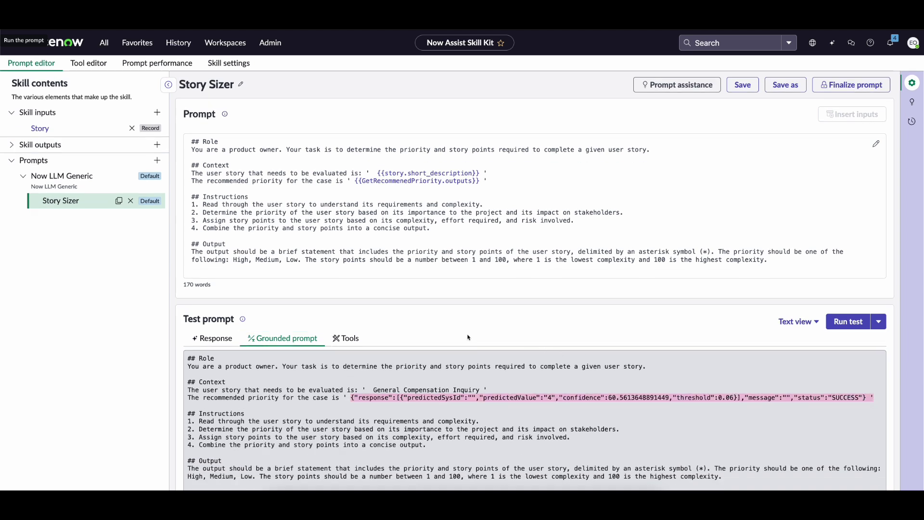
pyautogui.moveTo(483, 397); pyautogui.dragTo(553, 399)
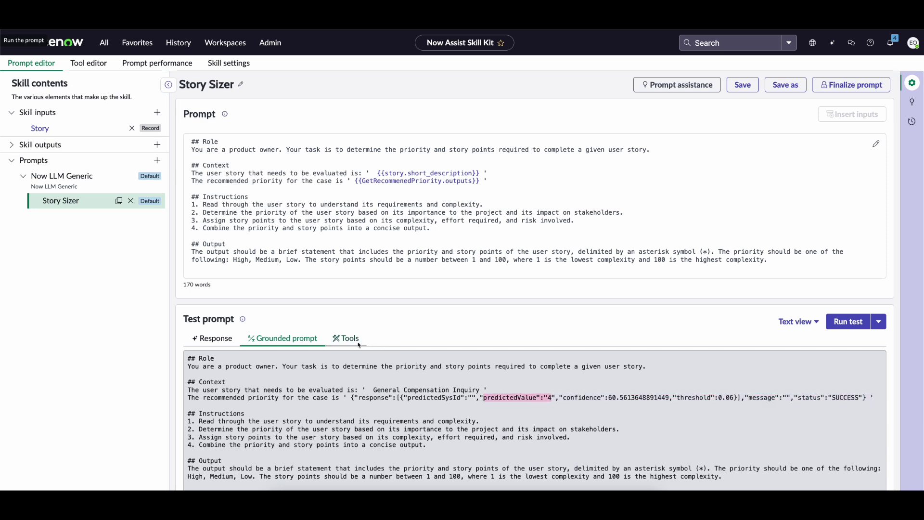
pyautogui.click(371, 349)
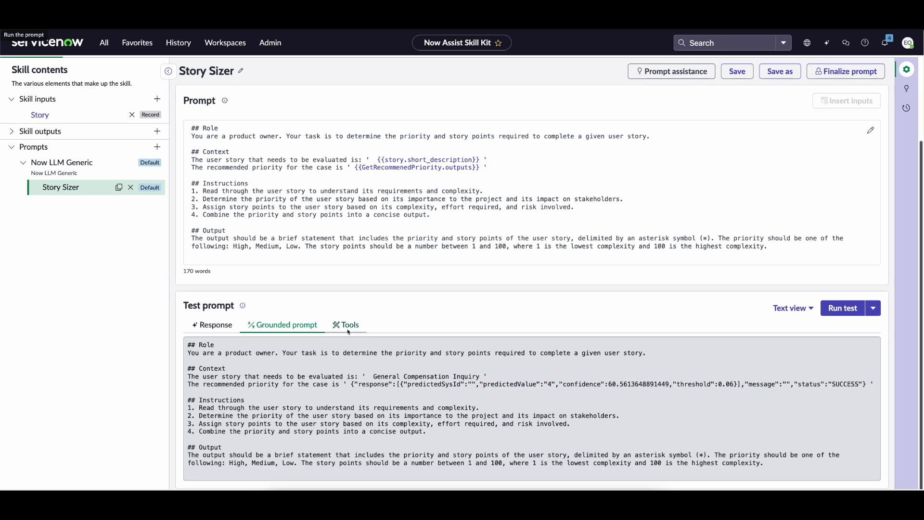
# Show GetRecommenedPriority's request in the Tools tab: short_description and topnresult 1.
pyautogui.click(351, 326)
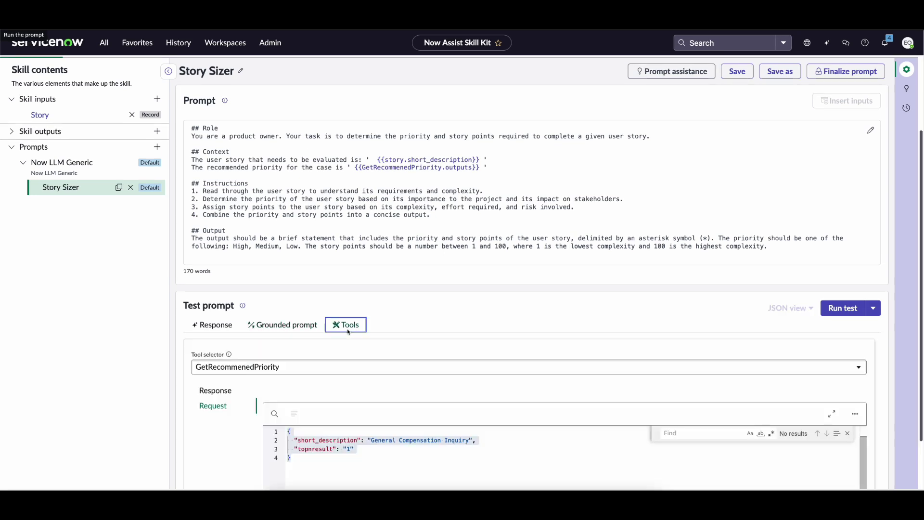
pyautogui.click(326, 370)
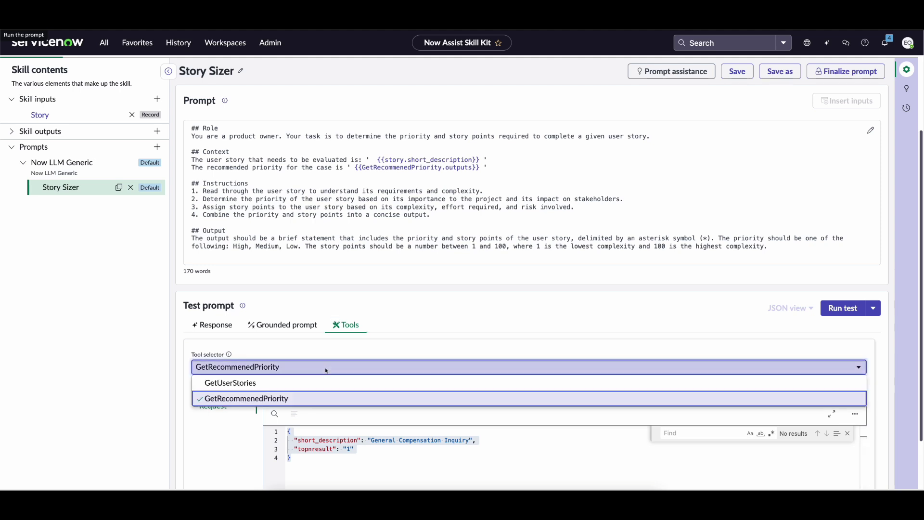
pyautogui.click(402, 342)
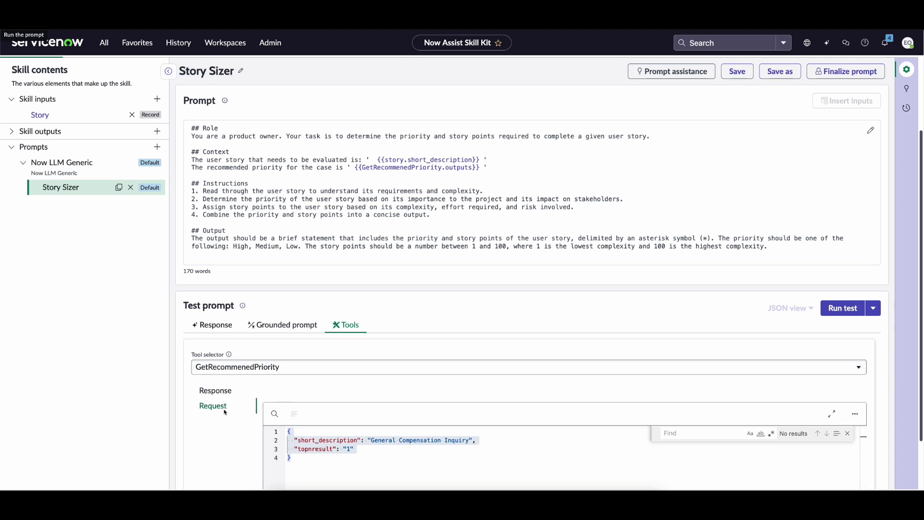